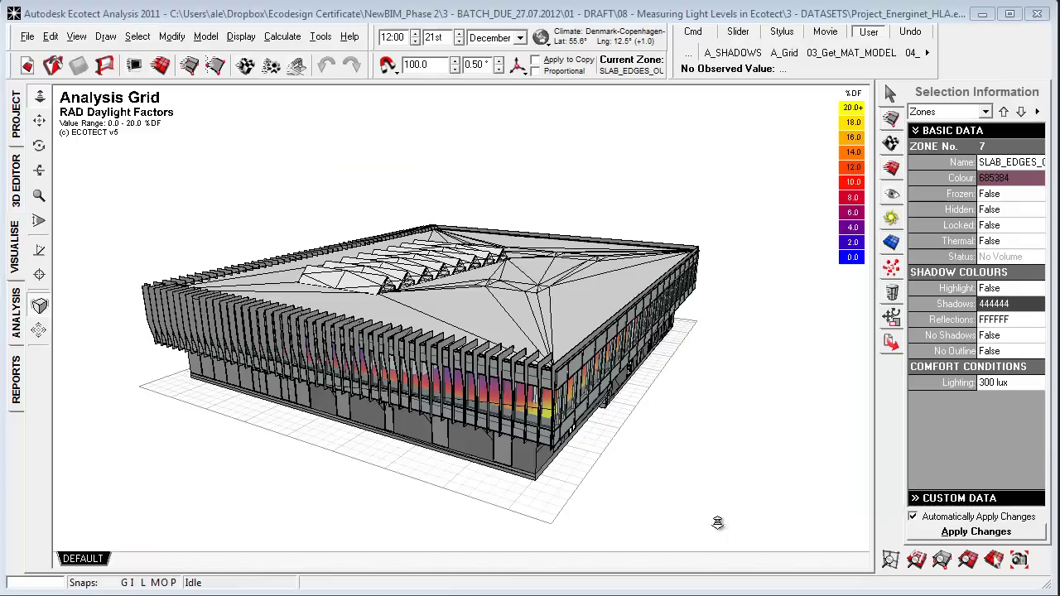
Orbit the building from several sides, raise the viewpoint, then zoom out to see the whole daylight grid
{"action": "mouse_move", "coordinate": [691, 492]}
{"action": "right_mouse_down"}
{"action": "mouse_move", "coordinate": [684, 485]}
{"action": "mouse_move", "coordinate": [683, 502]}
{"action": "right_mouse_up"}
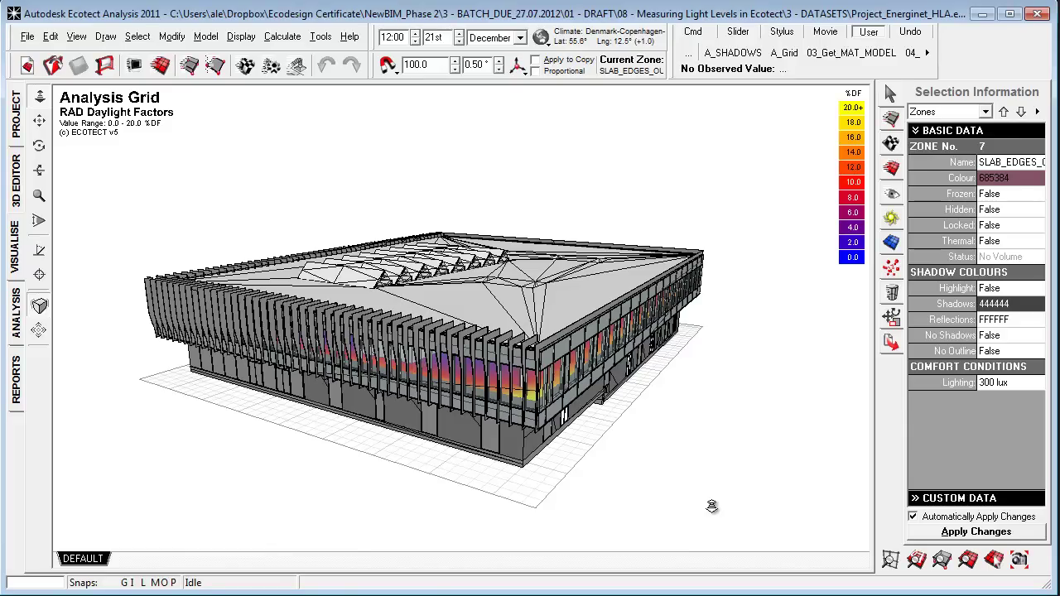
{"action": "right_click_drag", "start_coordinate": [712, 506], "coordinate": [685, 501]}
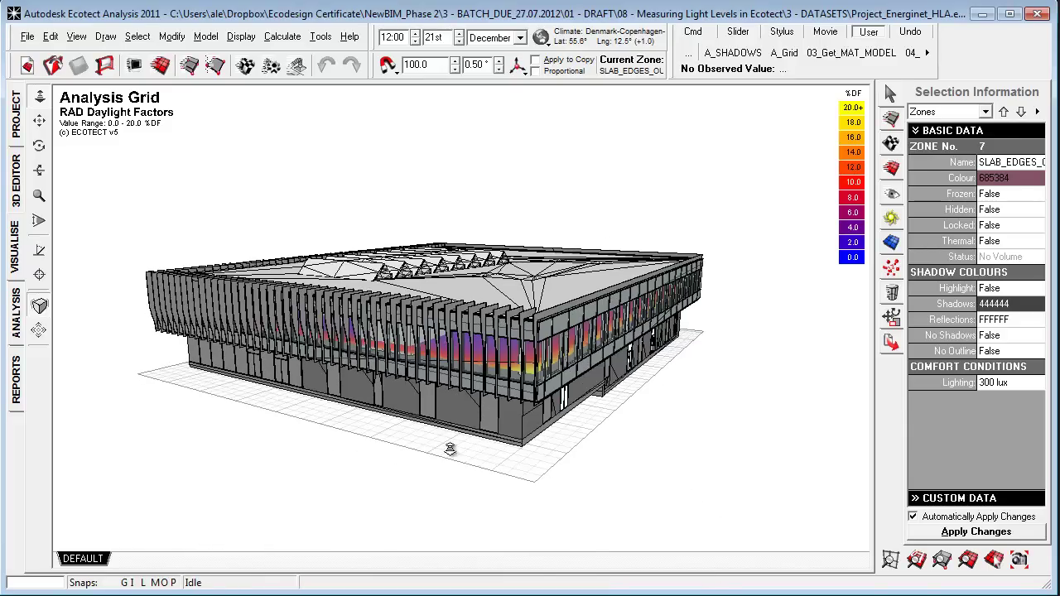
{"action": "right_click_drag", "start_coordinate": [472, 442], "coordinate": [451, 453]}
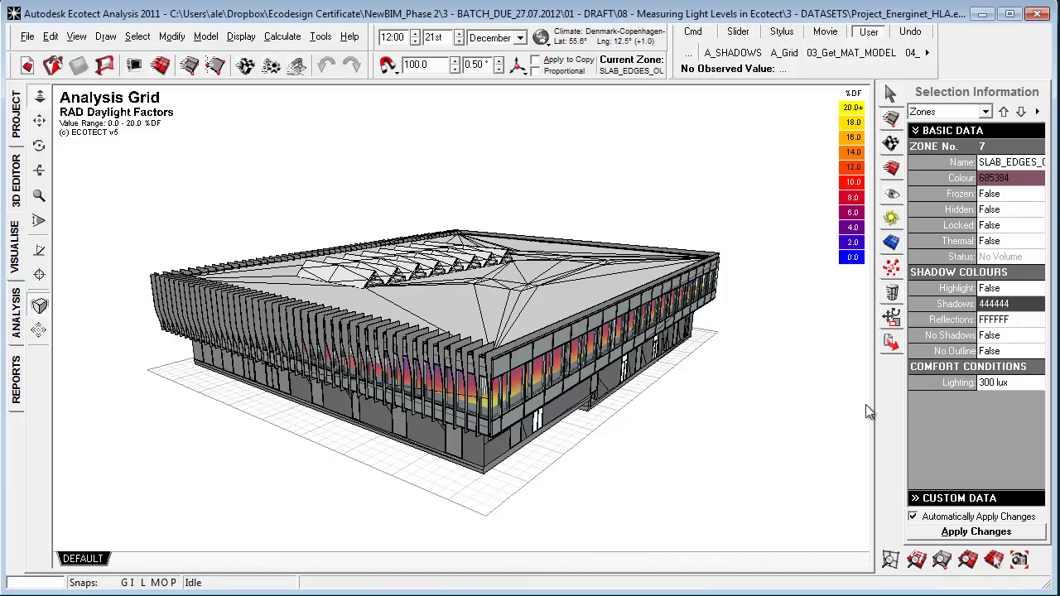
{"action": "scroll", "coordinate": [660, 425], "scroll_direction": "down", "scroll_amount": 2}
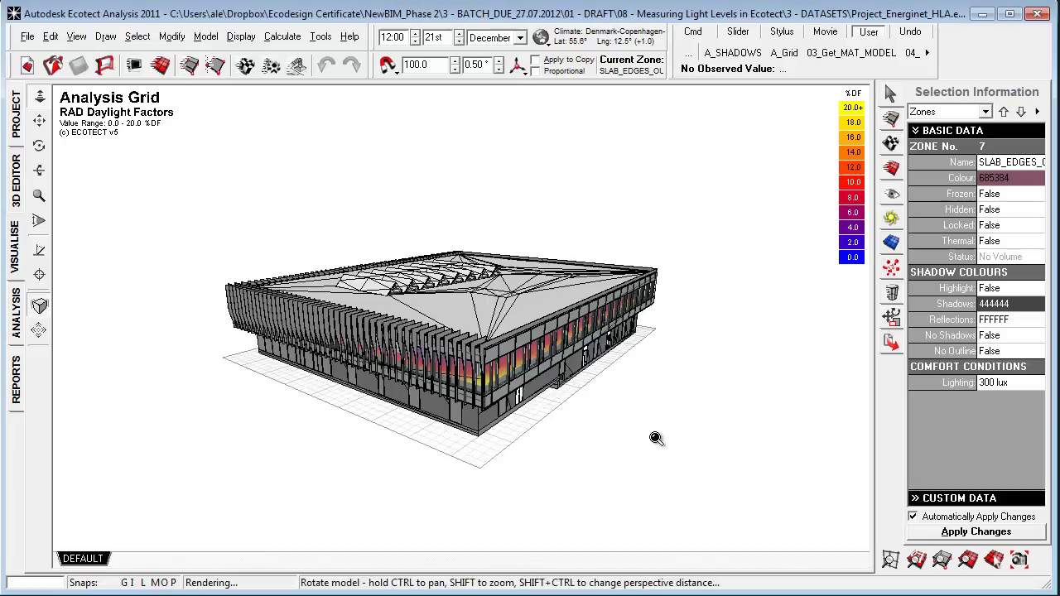
Turn on the Daily Sun Path and Annual Sun Path in Shadow Settings
{"action": "left_click", "coordinate": [891, 217]}
{"action": "left_click", "coordinate": [918, 130]}
{"action": "left_click", "coordinate": [918, 143]}
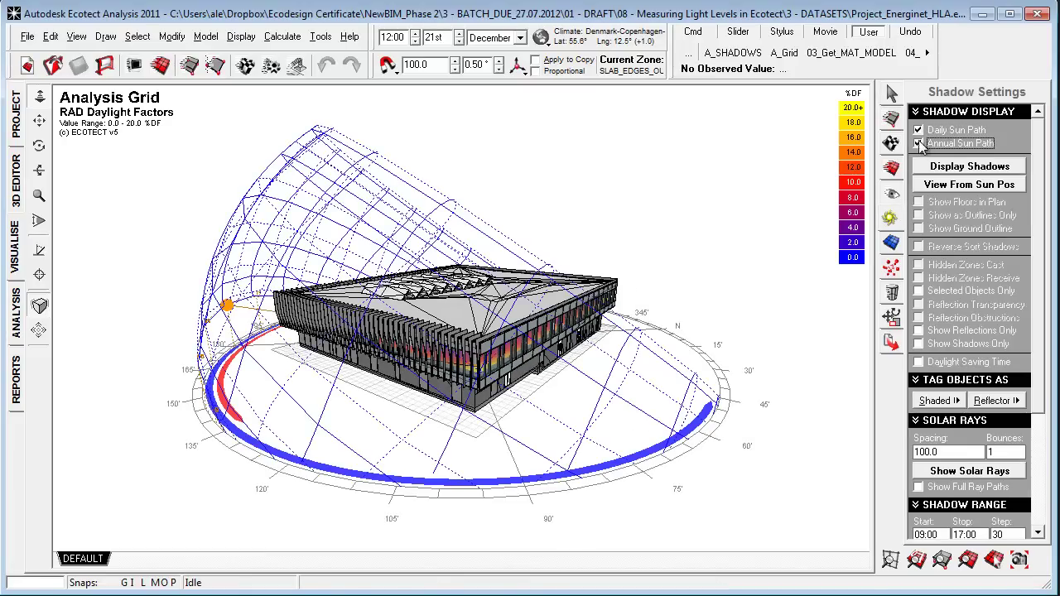
Orbit and tilt the view to examine the sun-path dome with the sun in front
{"action": "right_click_drag", "start_coordinate": [464, 418], "coordinate": [502, 424]}
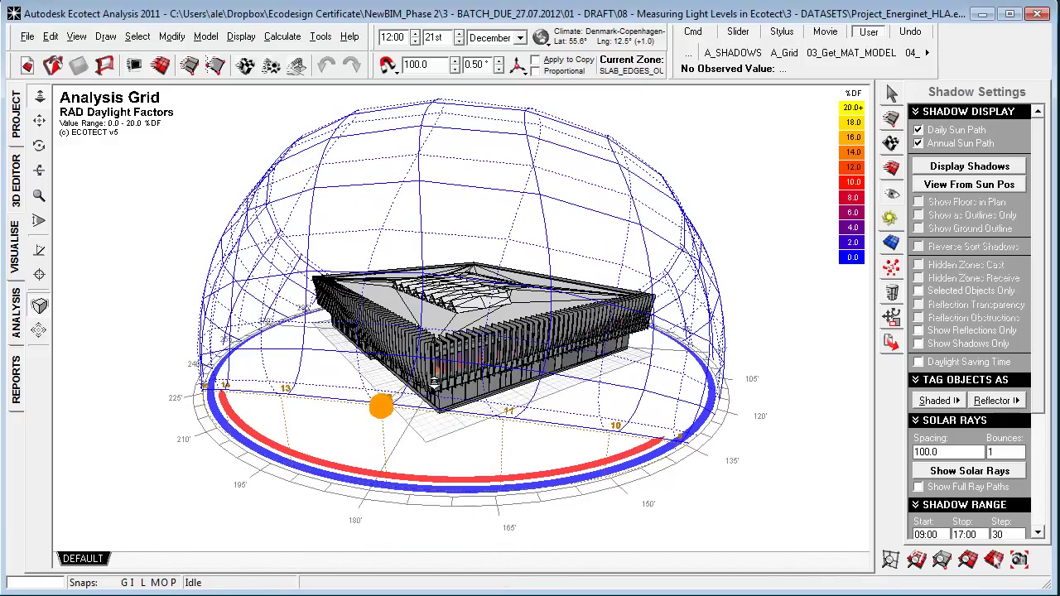
{"action": "right_click_drag", "start_coordinate": [401, 489], "coordinate": [359, 391]}
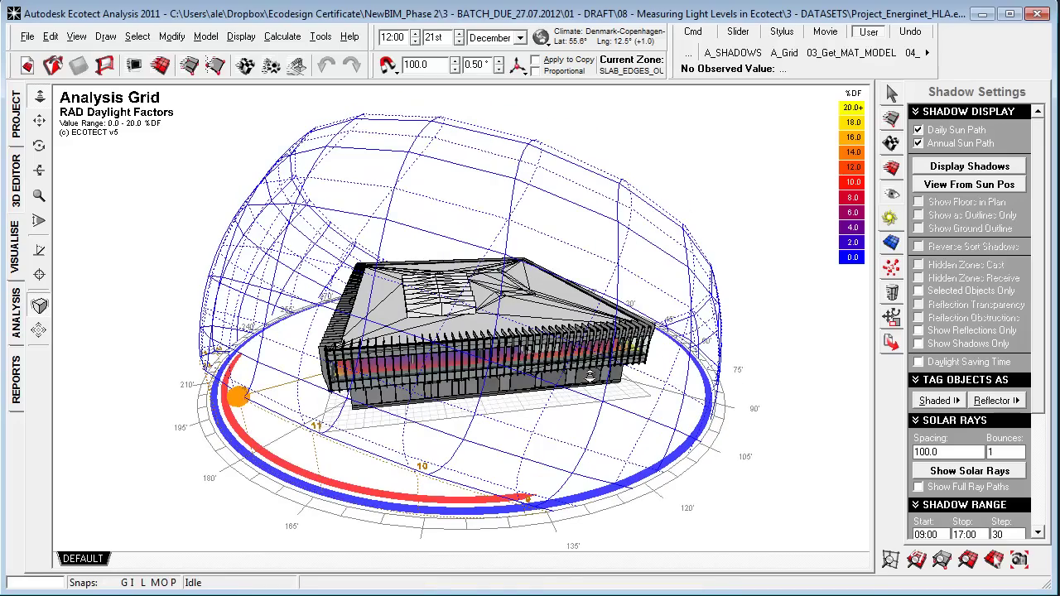
{"action": "right_click_drag", "start_coordinate": [259, 399], "coordinate": [303, 393]}
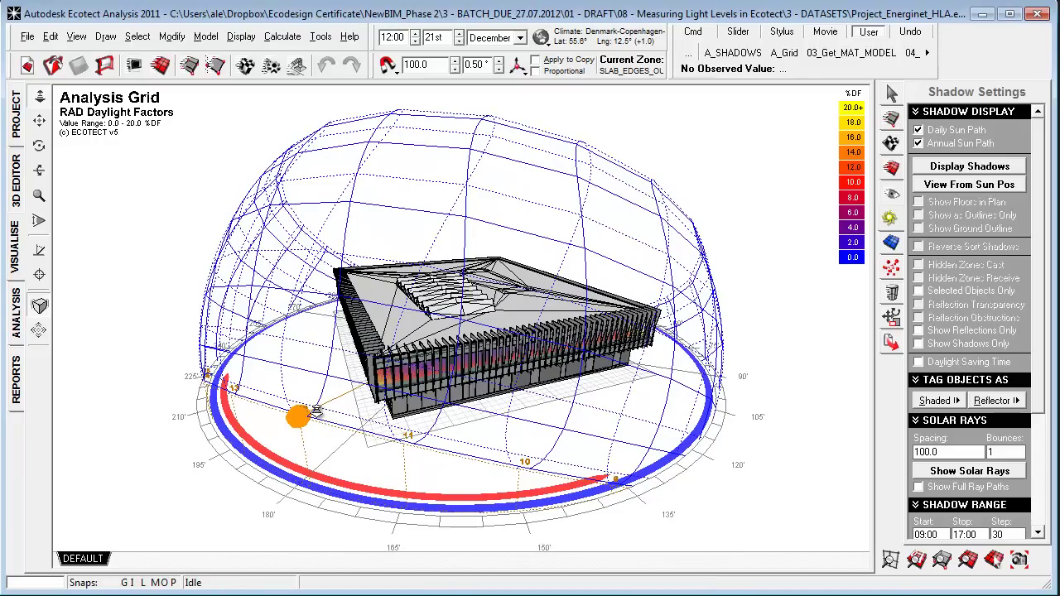
Switch to the 3D Editor and show the grid's average daylight factor of 5.28 %DF
{"action": "left_click", "coordinate": [17, 178]}
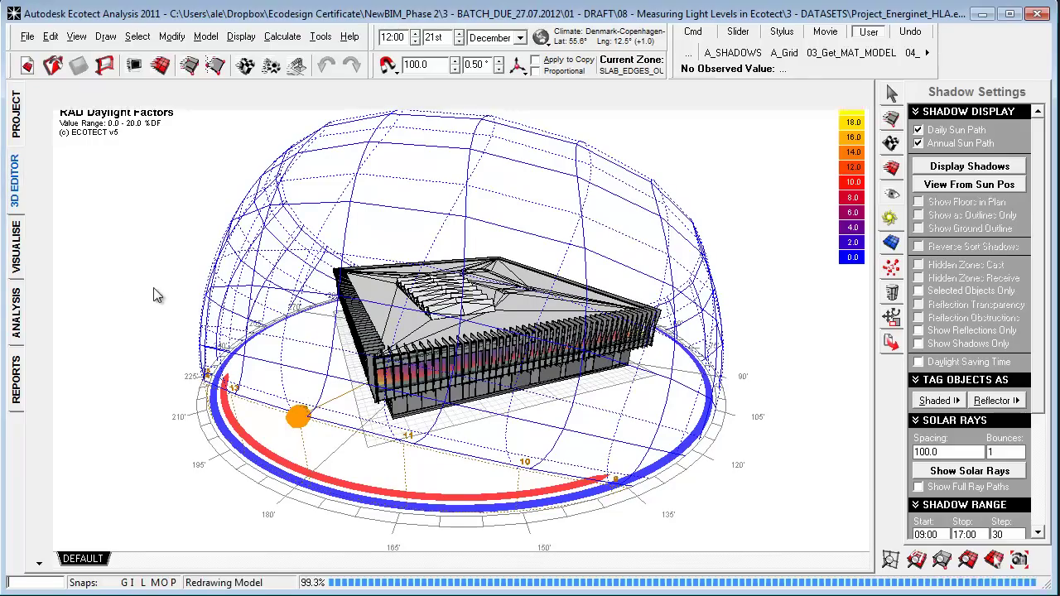
{"action": "left_click", "coordinate": [891, 242]}
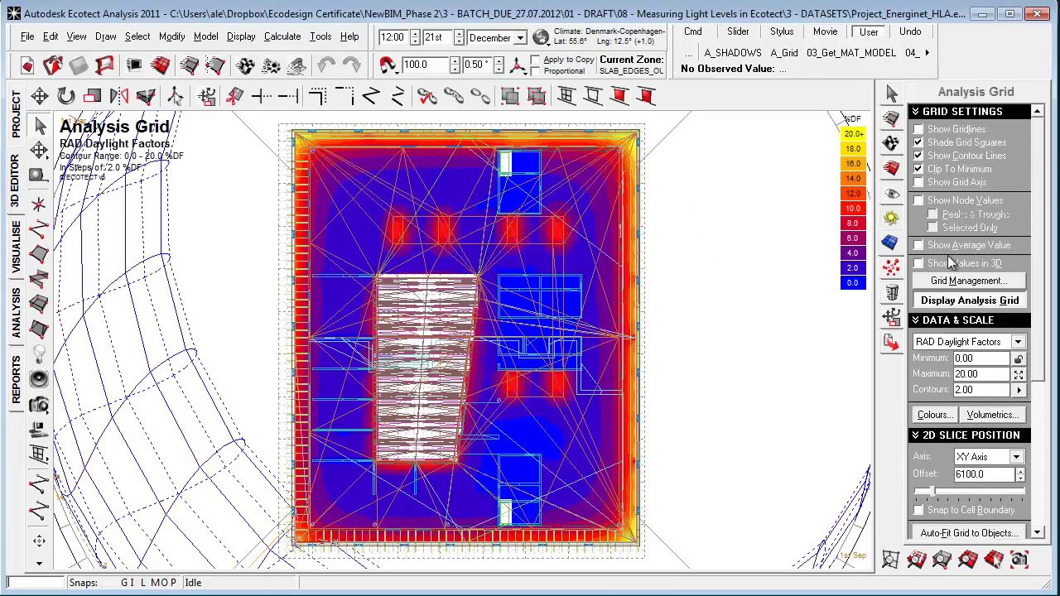
{"action": "left_click", "coordinate": [919, 246]}
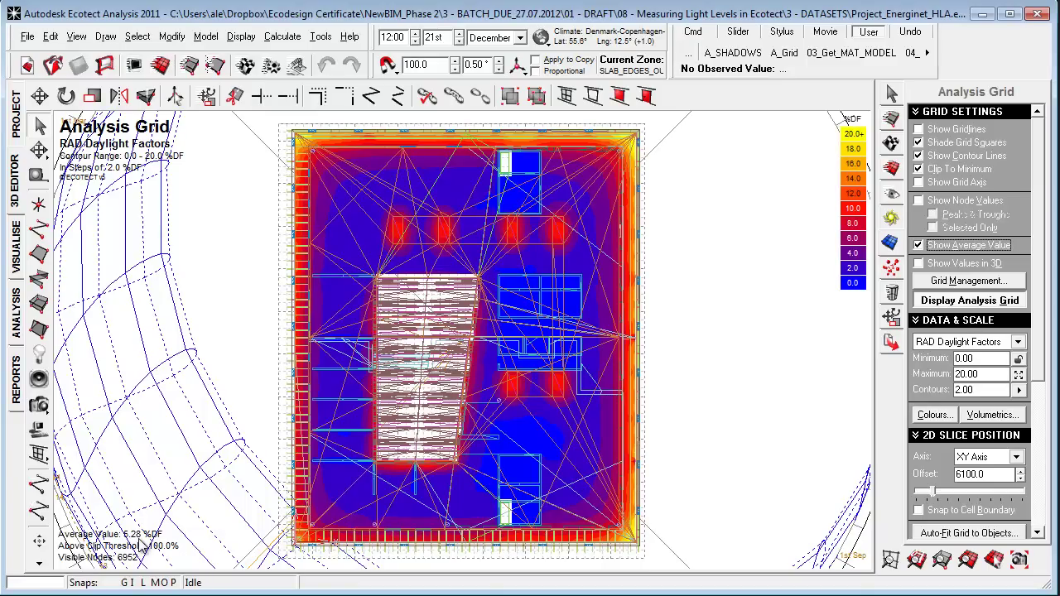
Cut away a horizontal Z Axis (+ve) section, adjusting its height to expose the floor
{"action": "left_click", "coordinate": [15, 248]}
{"action": "left_click_drag", "start_coordinate": [542, 456], "coordinate": [533, 426]}
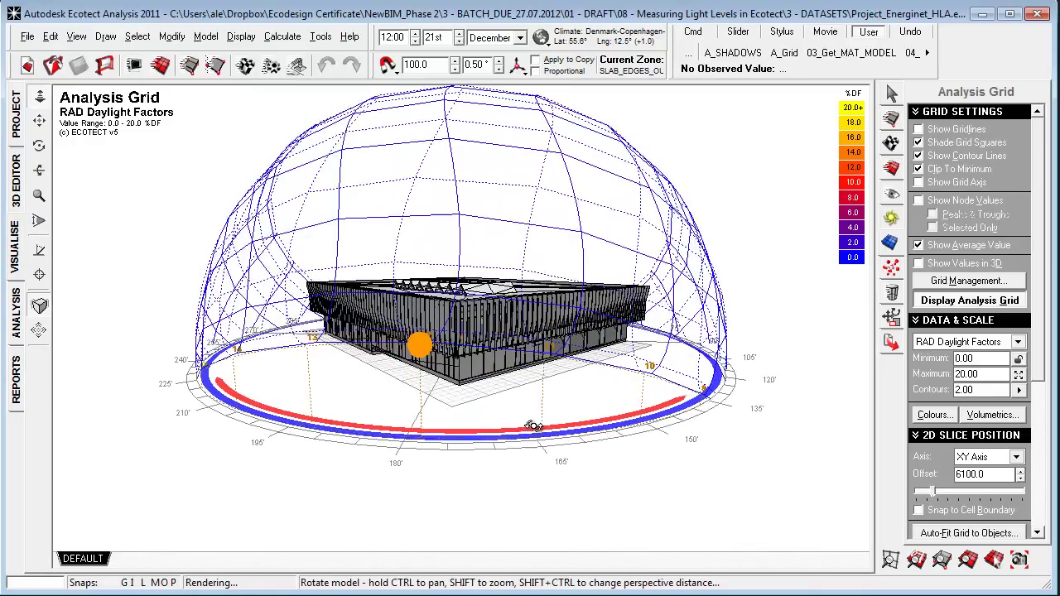
{"action": "left_click", "coordinate": [892, 193]}
{"action": "left_click_drag", "start_coordinate": [1045, 237], "coordinate": [1046, 336]}
{"action": "left_click", "coordinate": [917, 428]}
{"action": "left_click", "coordinate": [968, 467]}
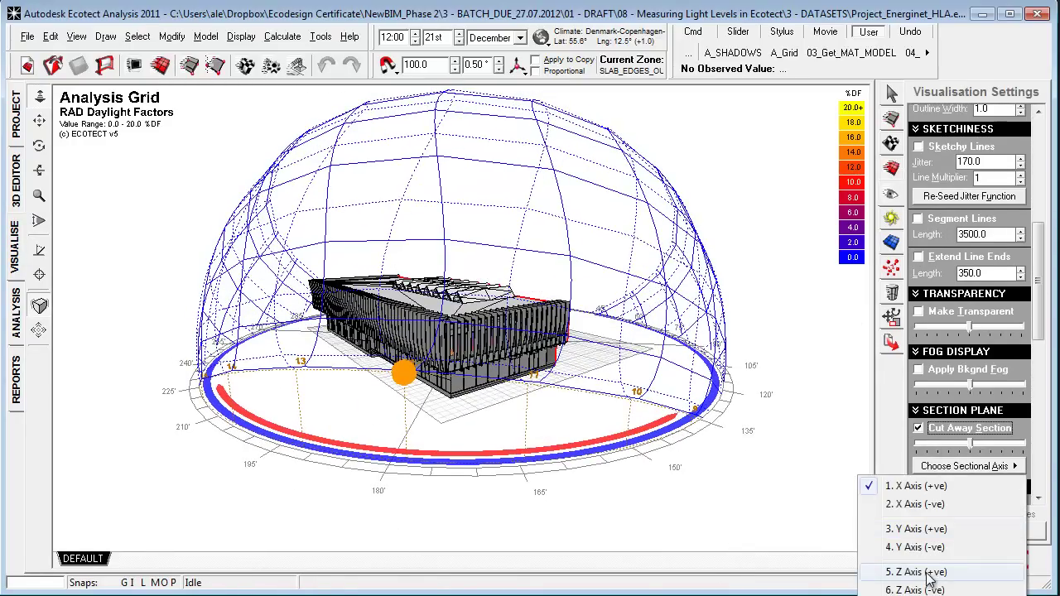
{"action": "left_click", "coordinate": [920, 573]}
{"action": "left_click_drag", "start_coordinate": [969, 444], "coordinate": [996, 451]}
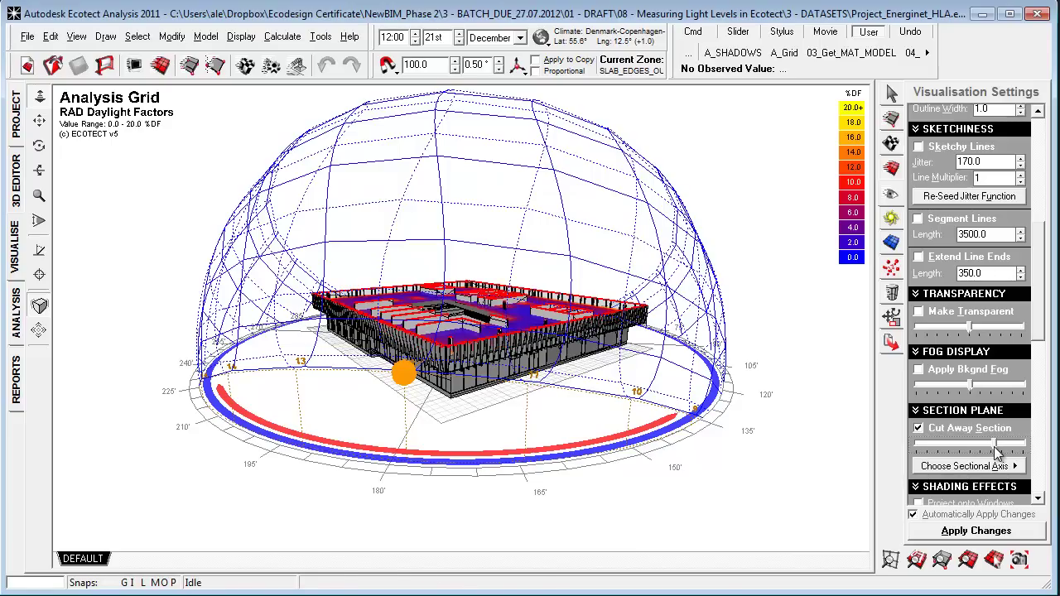
{"action": "key", "text": "Up"}
{"action": "key", "text": "Up"}
{"action": "key", "text": "Up"}
Lower the analysis grid's maximum scale value from 20 to 10 %DF
{"action": "left_click", "coordinate": [891, 243]}
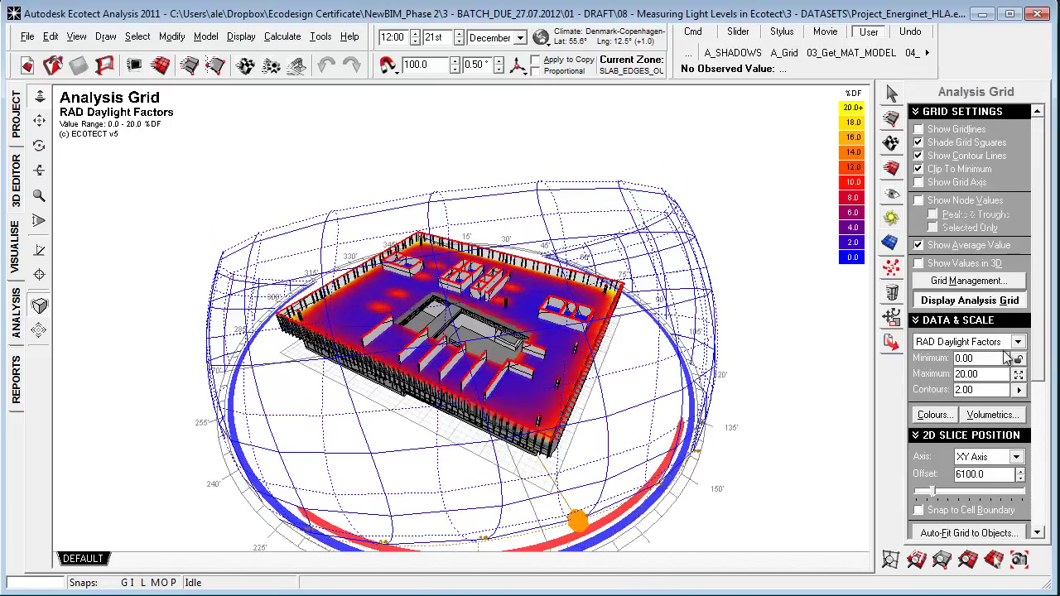
{"action": "double_click", "coordinate": [982, 375]}
{"action": "type", "text": "10"}
{"action": "key", "text": "Return"}
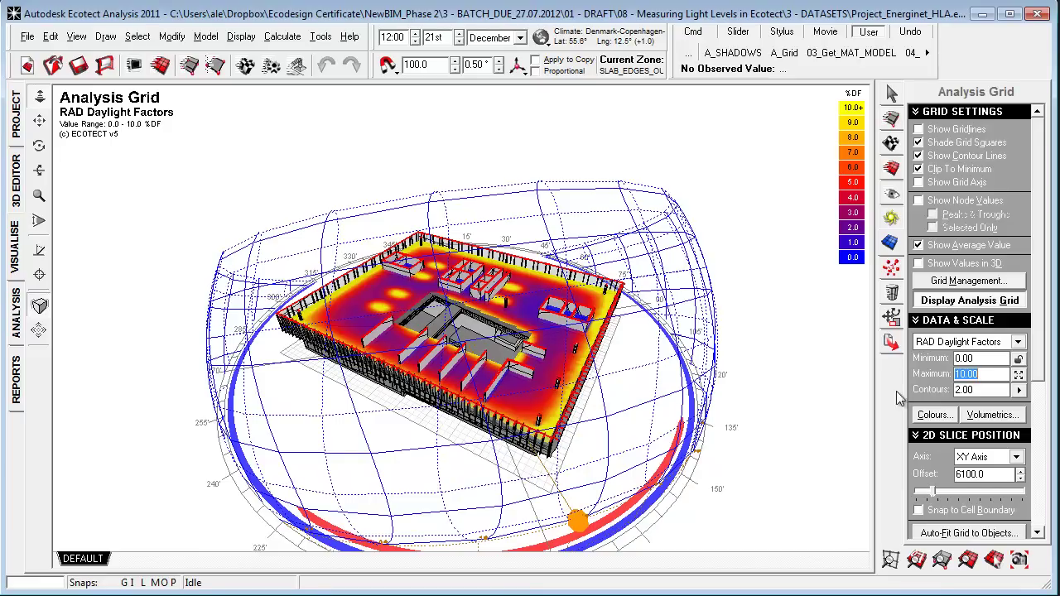
Temporarily remove the section cut, move the sun to 09:45, then restore the cut
{"action": "left_click", "coordinate": [893, 196]}
{"action": "scroll", "coordinate": [994, 249], "scroll_direction": "down", "scroll_amount": 10}
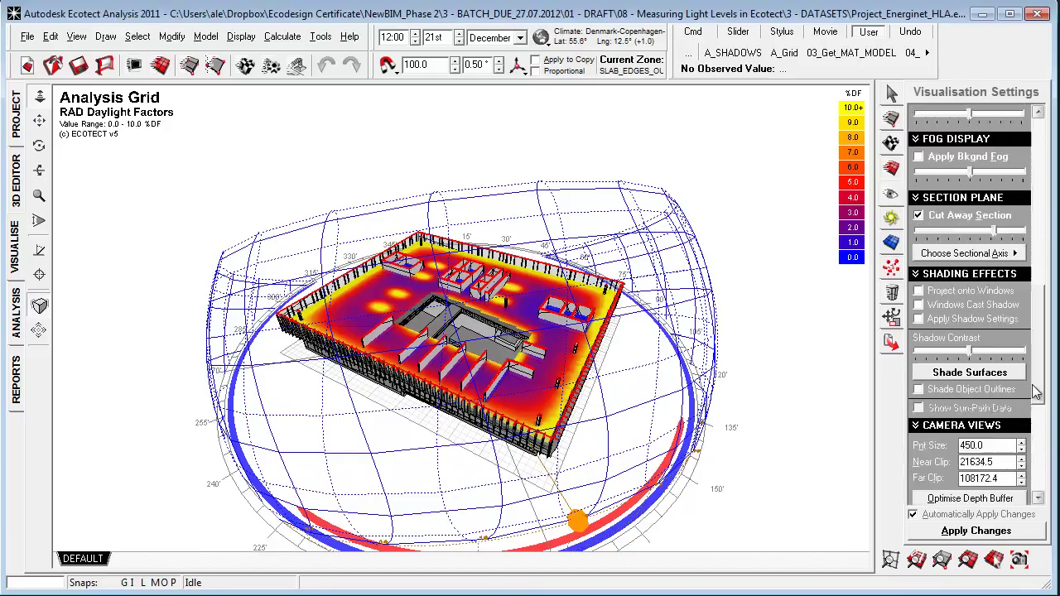
{"action": "scroll", "coordinate": [970, 231], "scroll_direction": "up", "scroll_amount": 5}
{"action": "left_click", "coordinate": [919, 183]}
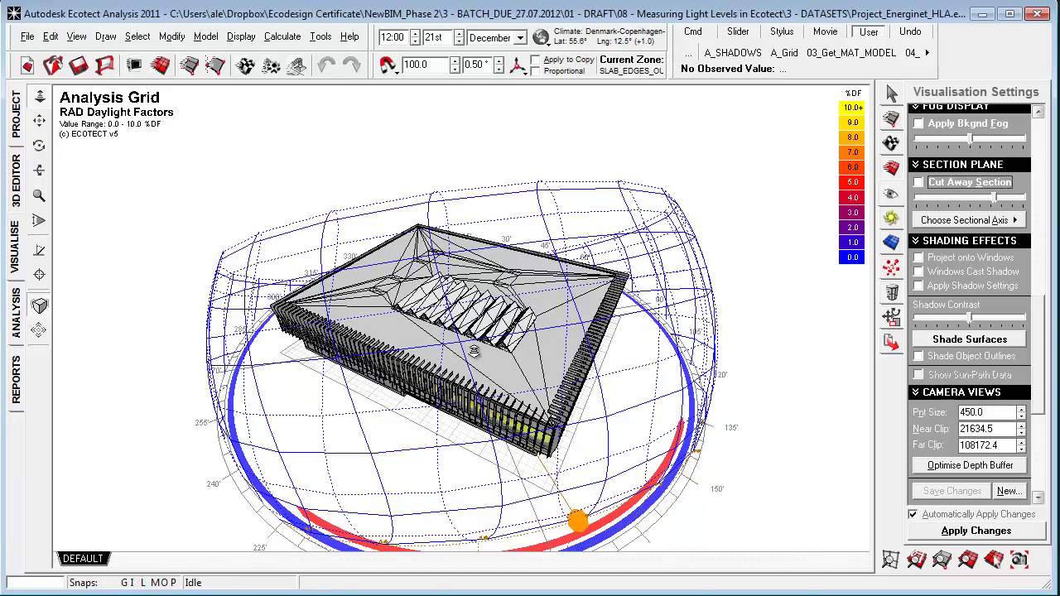
{"action": "left_click_drag", "start_coordinate": [583, 528], "coordinate": [802, 371]}
{"action": "left_click", "coordinate": [923, 184]}
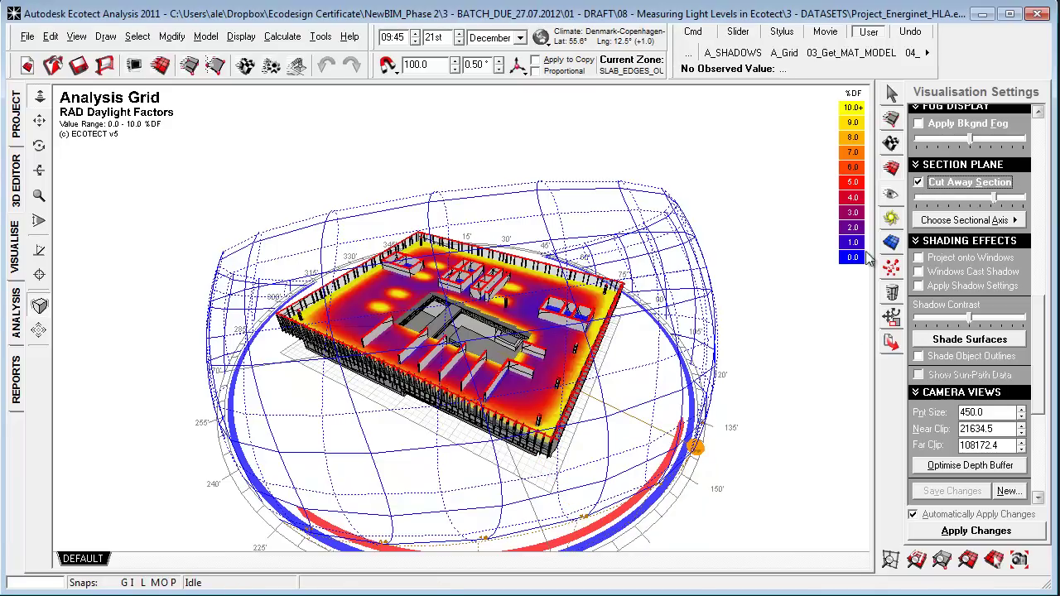
Hide the daylight-factor grid and display the shadows cast by the sun
{"action": "left_click", "coordinate": [891, 241]}
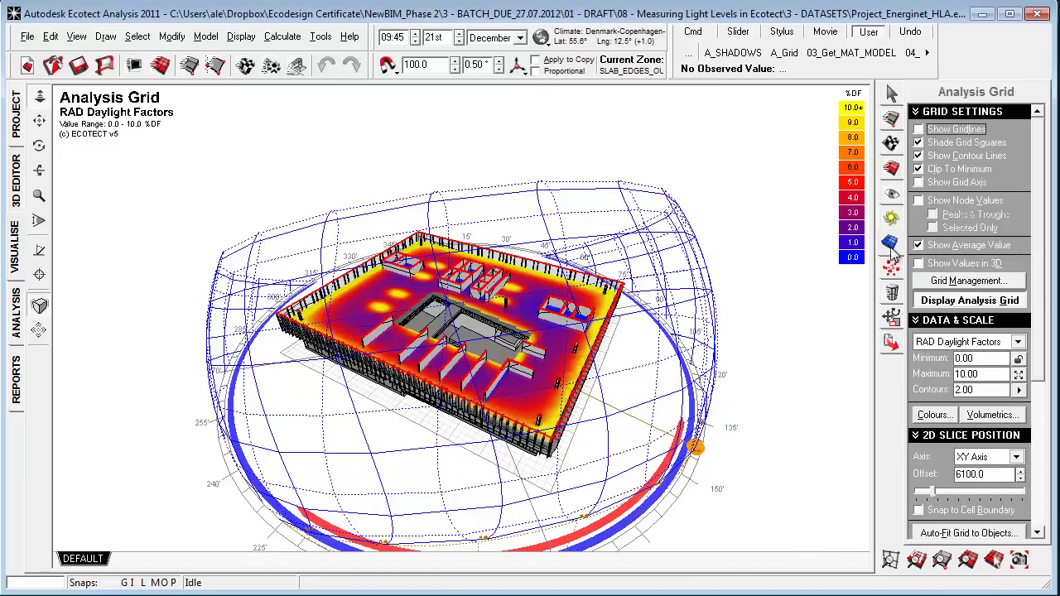
{"action": "left_click", "coordinate": [976, 300]}
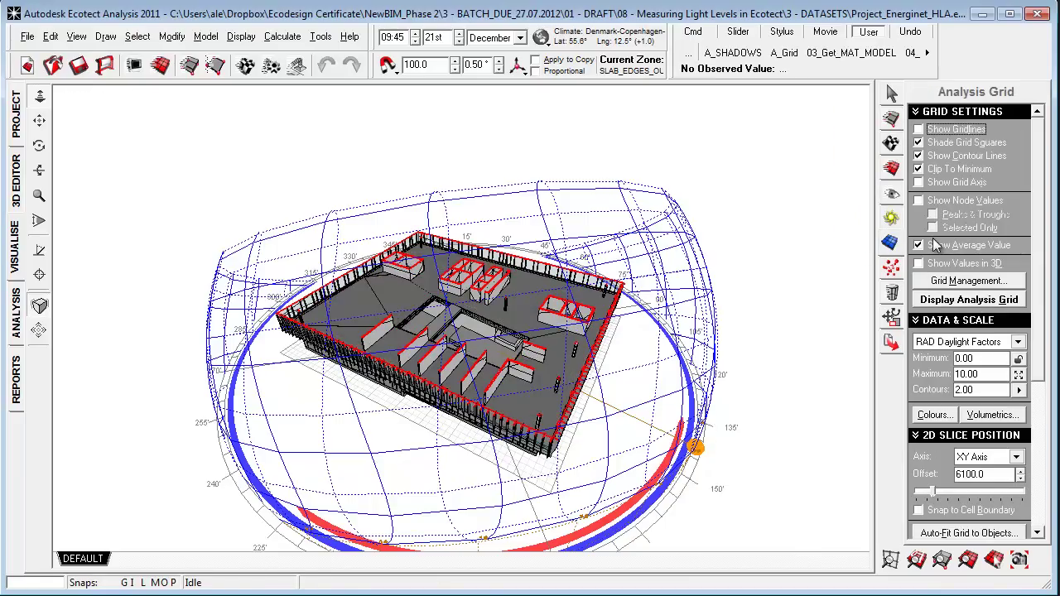
{"action": "left_click", "coordinate": [893, 219]}
{"action": "left_click", "coordinate": [960, 169]}
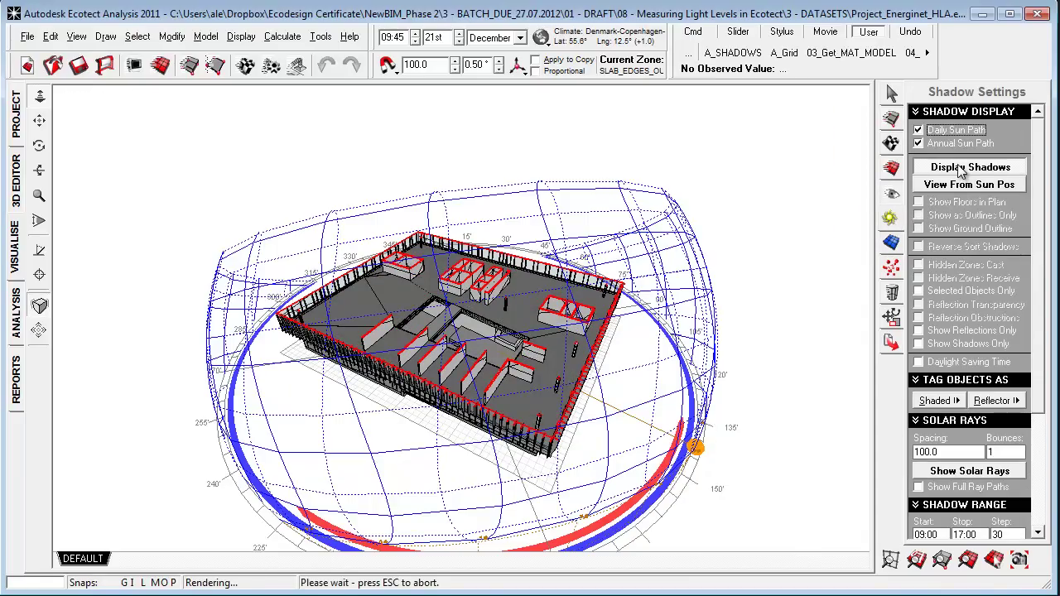
Set the date to the summer solstice and animate the shadows hour by hour
{"action": "left_click", "coordinate": [540, 38]}
{"action": "left_click", "coordinate": [474, 126]}
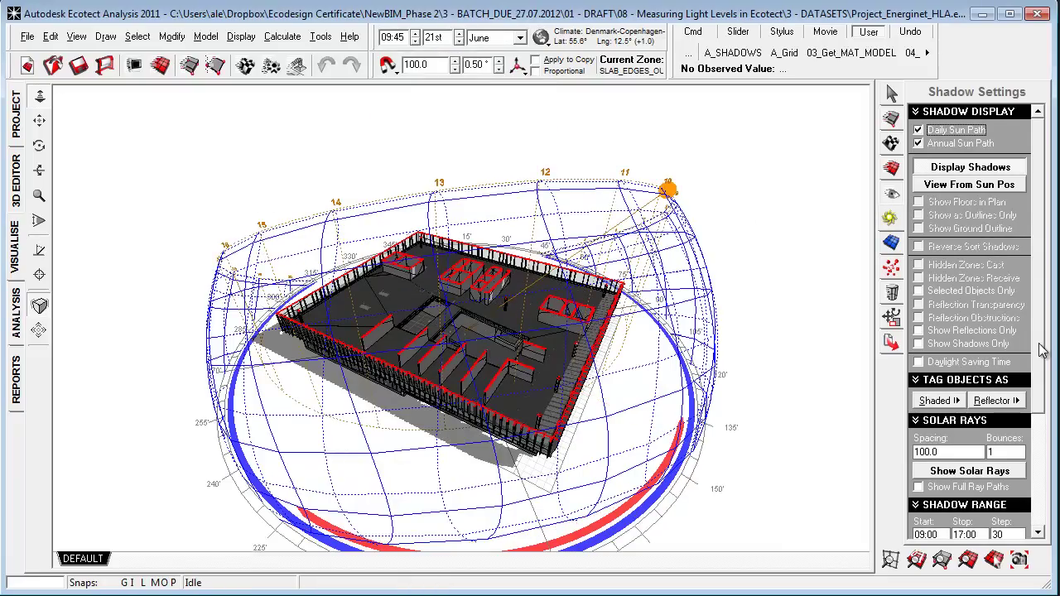
{"action": "left_click_drag", "start_coordinate": [1042, 351], "coordinate": [1038, 482]}
{"action": "left_click", "coordinate": [959, 513]}
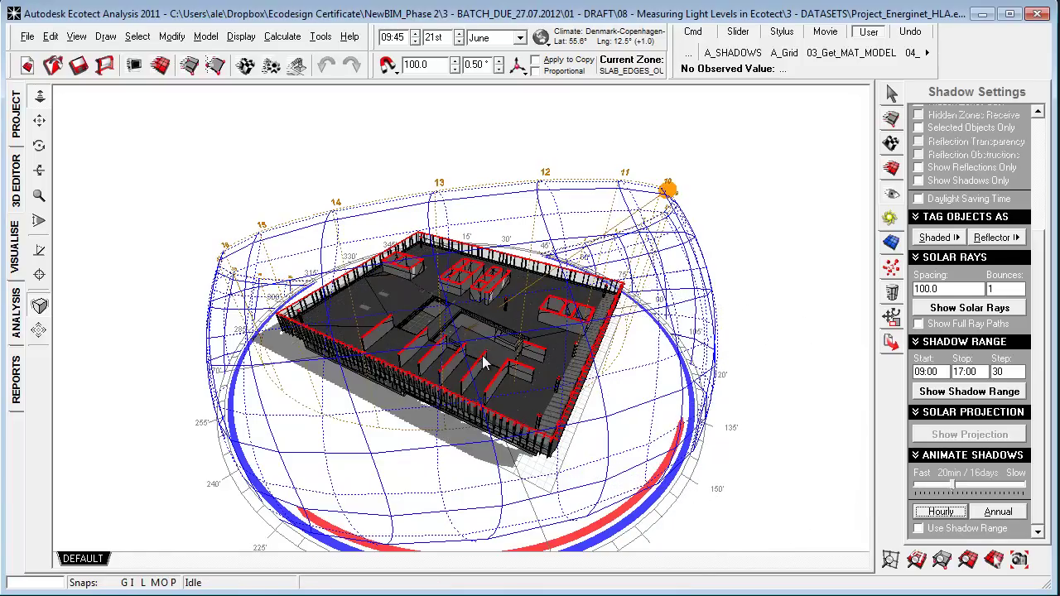
Switch the date back to the winter solstice and orbit the model slightly
{"action": "left_click", "coordinate": [538, 43]}
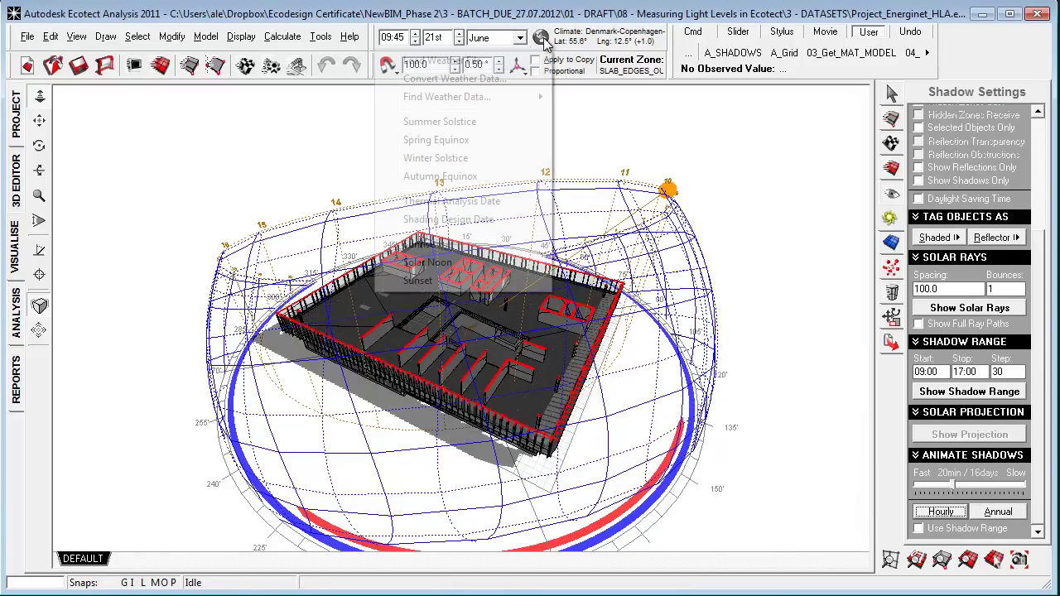
{"action": "left_click", "coordinate": [462, 164]}
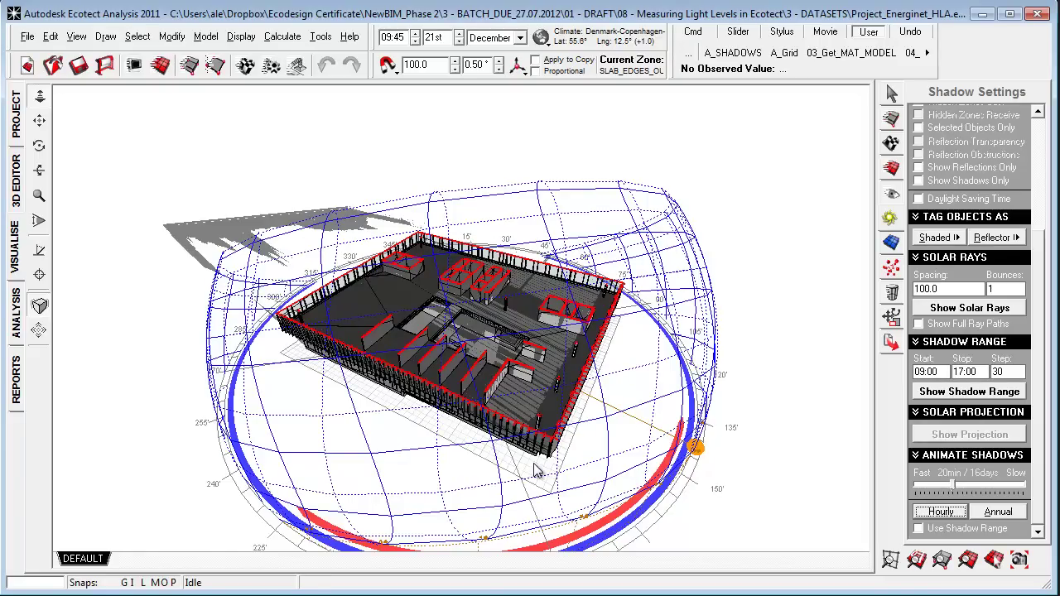
{"action": "right_click_drag", "start_coordinate": [447, 457], "coordinate": [447, 423]}
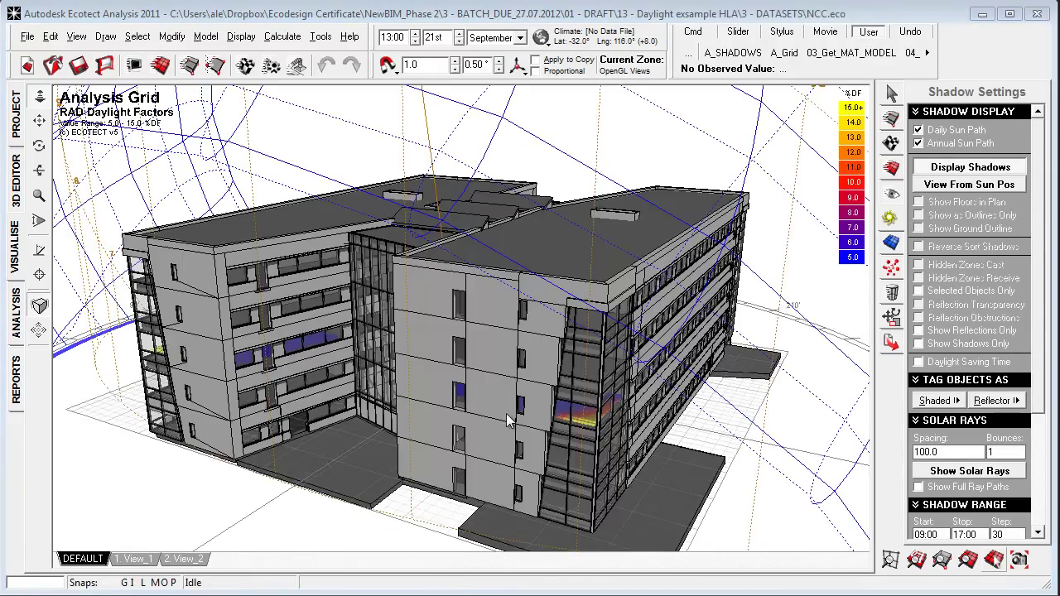
Orbit repeatedly around the NCC building, viewing its sun-path dome and daylight grid from every side
{"action": "right_click_drag", "start_coordinate": [509, 421], "coordinate": [570, 321]}
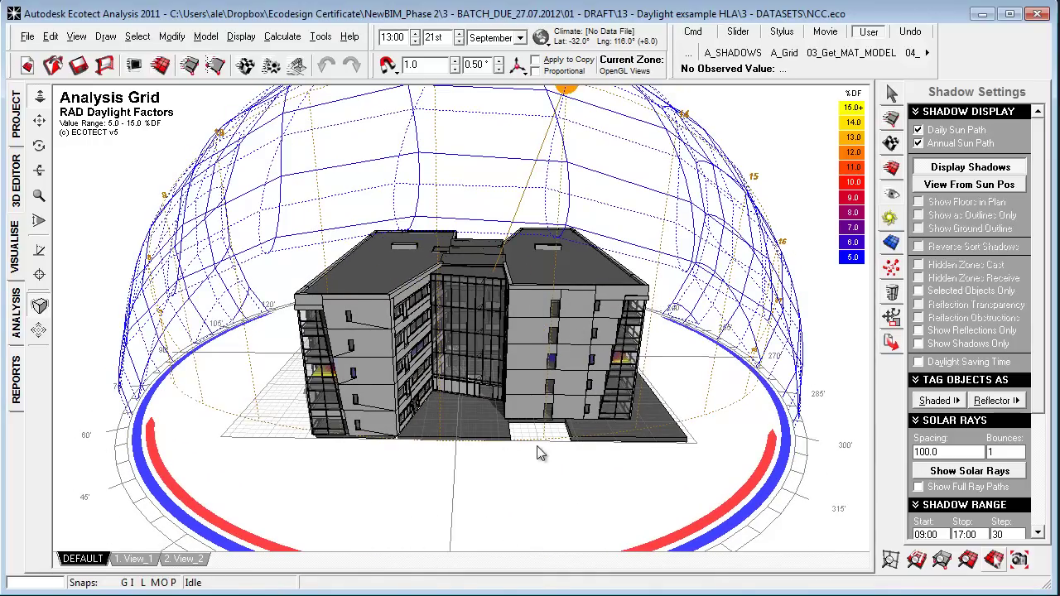
{"action": "right_click_drag", "start_coordinate": [539, 455], "coordinate": [562, 391]}
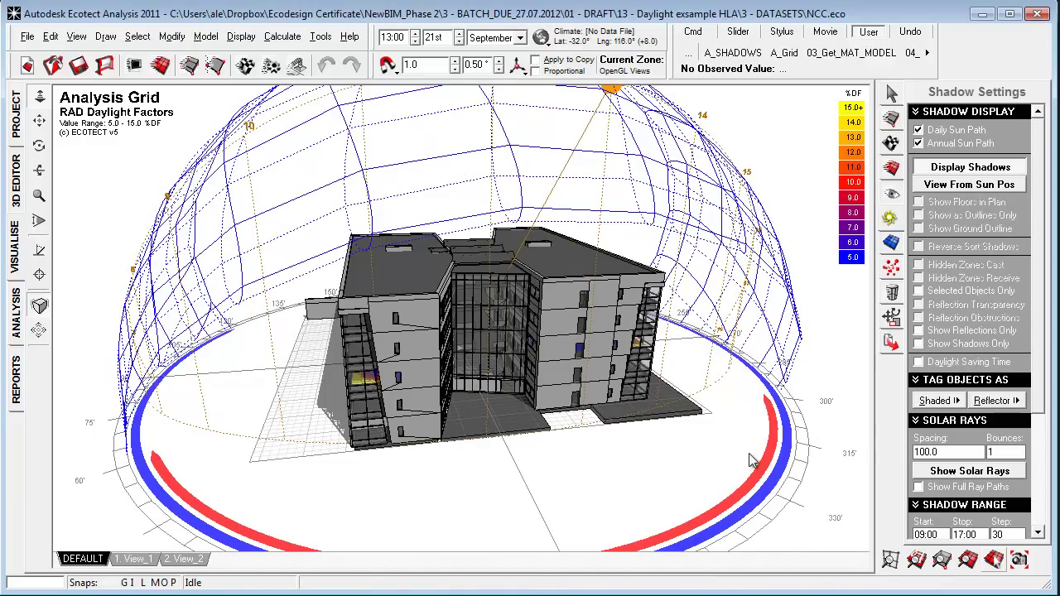
{"action": "right_click_drag", "start_coordinate": [752, 461], "coordinate": [617, 471]}
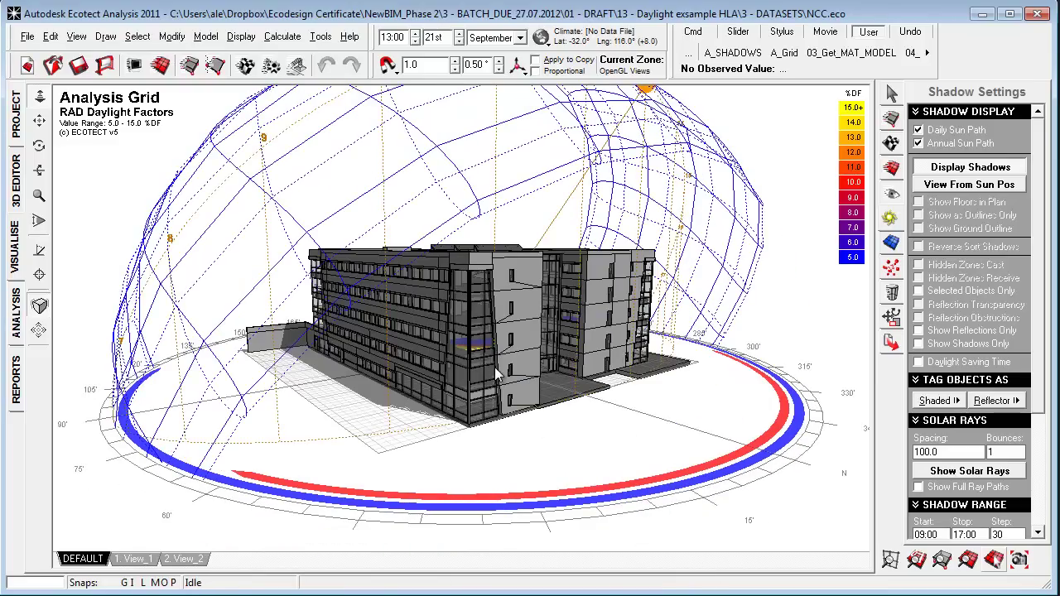
{"action": "right_click_drag", "start_coordinate": [487, 356], "coordinate": [488, 299]}
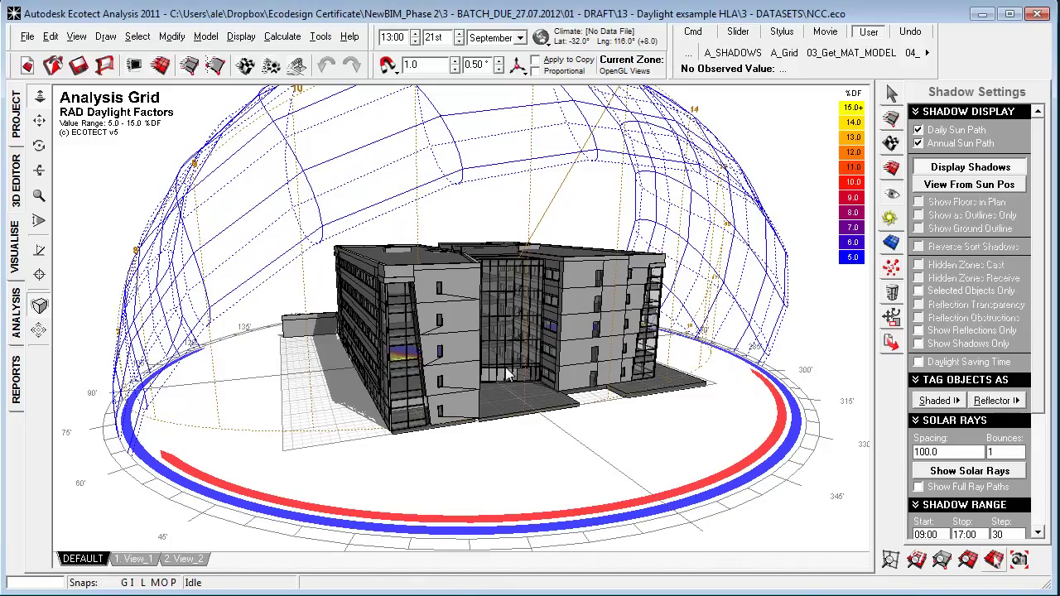
{"action": "right_click_drag", "start_coordinate": [509, 375], "coordinate": [330, 439]}
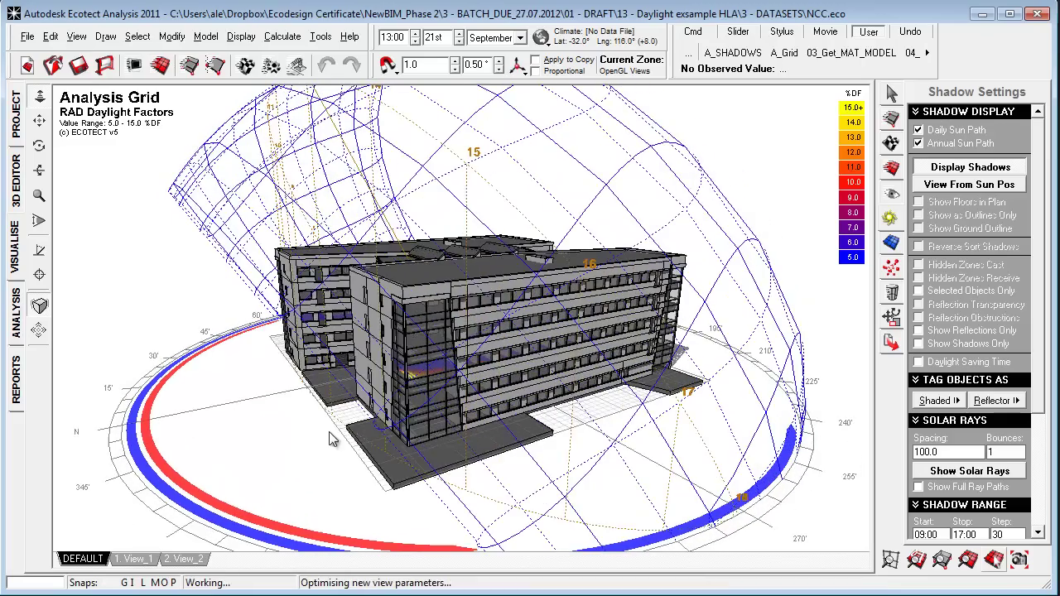
{"action": "right_click_drag", "start_coordinate": [439, 439], "coordinate": [468, 324]}
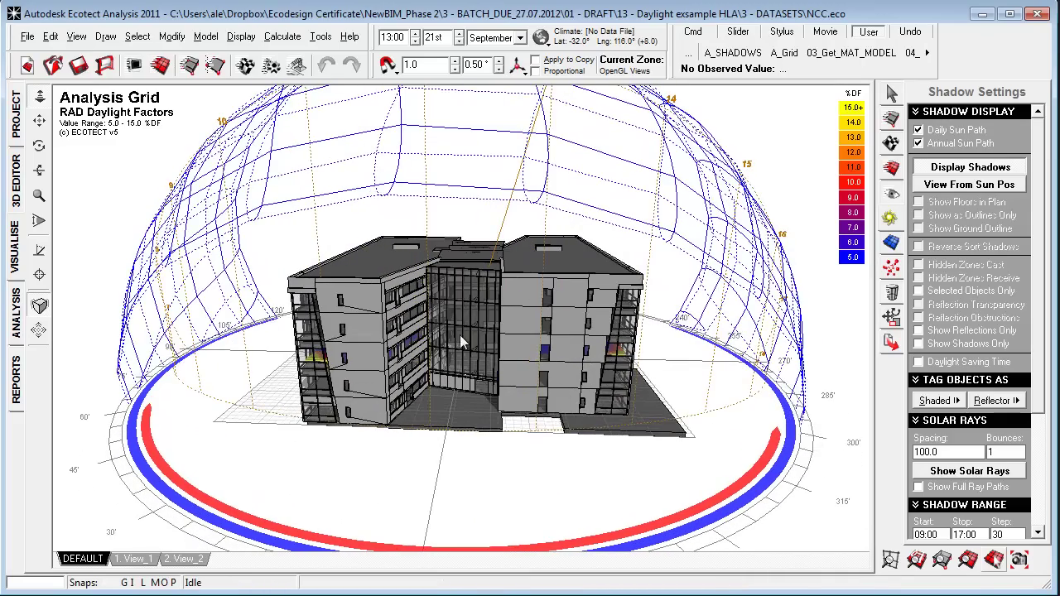
{"action": "right_click_drag", "start_coordinate": [462, 390], "coordinate": [478, 299]}
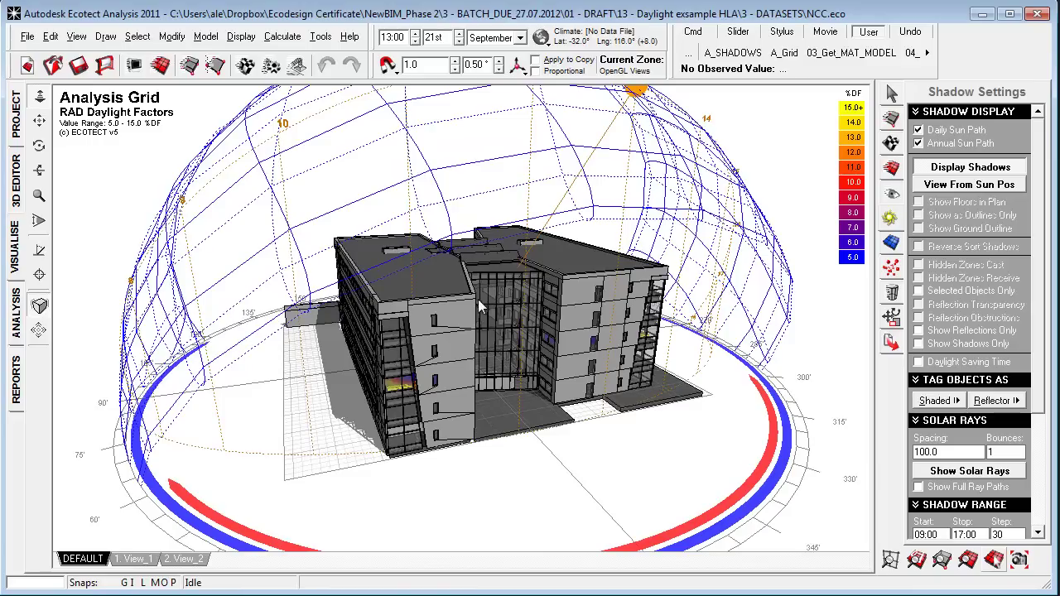
{"action": "right_click_drag", "start_coordinate": [375, 501], "coordinate": [397, 513]}
{"action": "right_click_drag", "start_coordinate": [669, 448], "coordinate": [547, 447]}
{"action": "right_click_drag", "start_coordinate": [722, 387], "coordinate": [464, 394]}
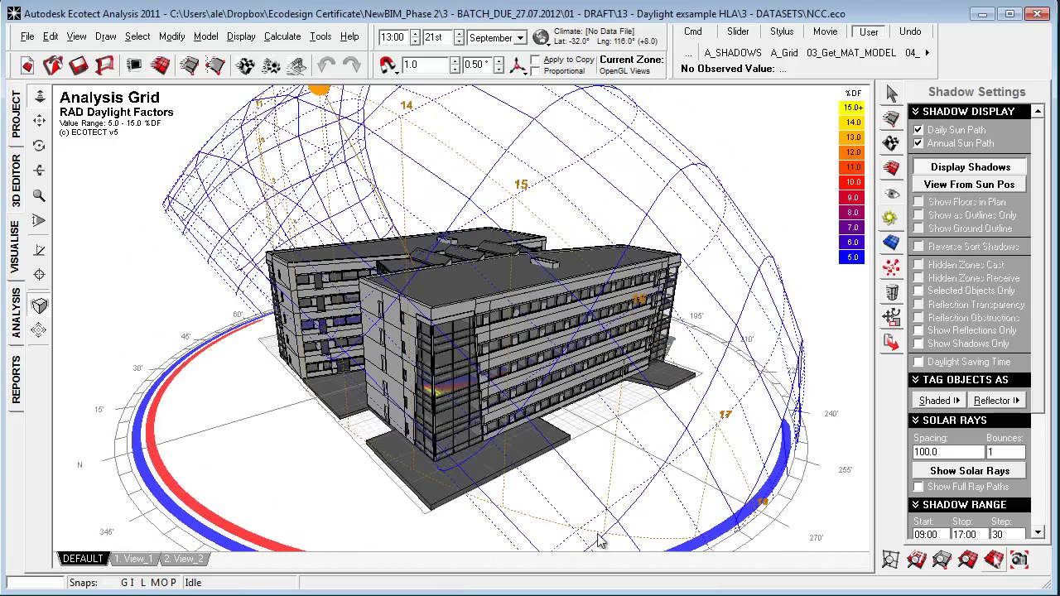
{"action": "right_click_drag", "start_coordinate": [535, 503], "coordinate": [595, 333]}
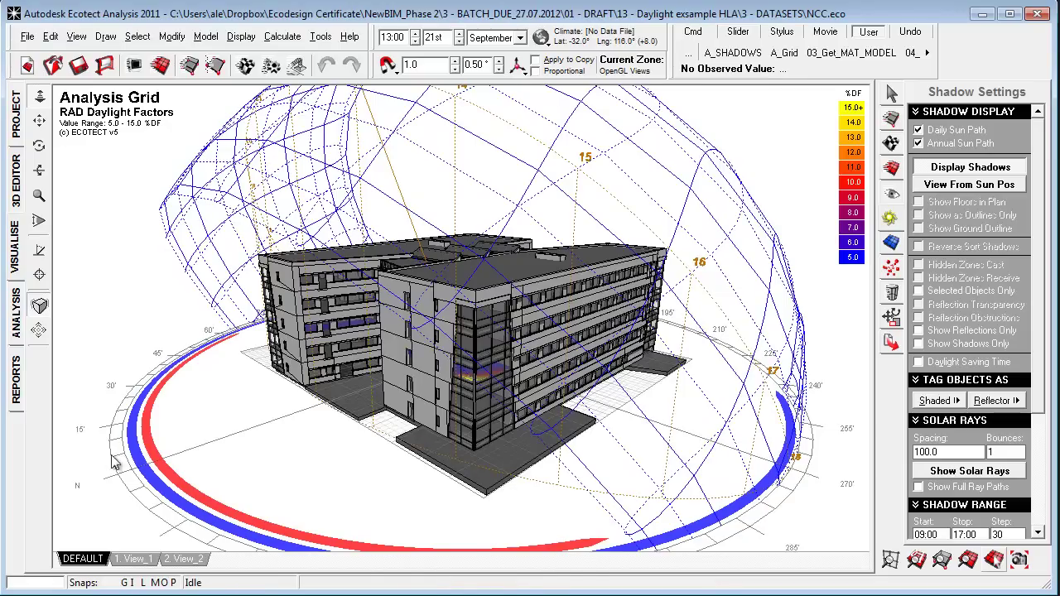
{"action": "right_click_drag", "start_coordinate": [117, 464], "coordinate": [603, 439]}
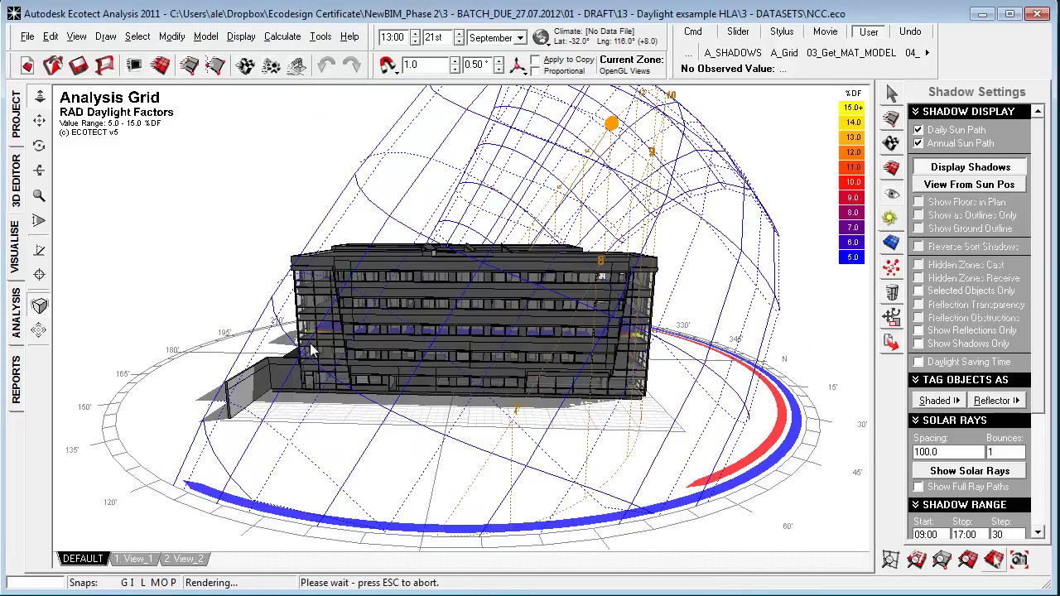
{"action": "right_click_drag", "start_coordinate": [731, 424], "coordinate": [530, 418]}
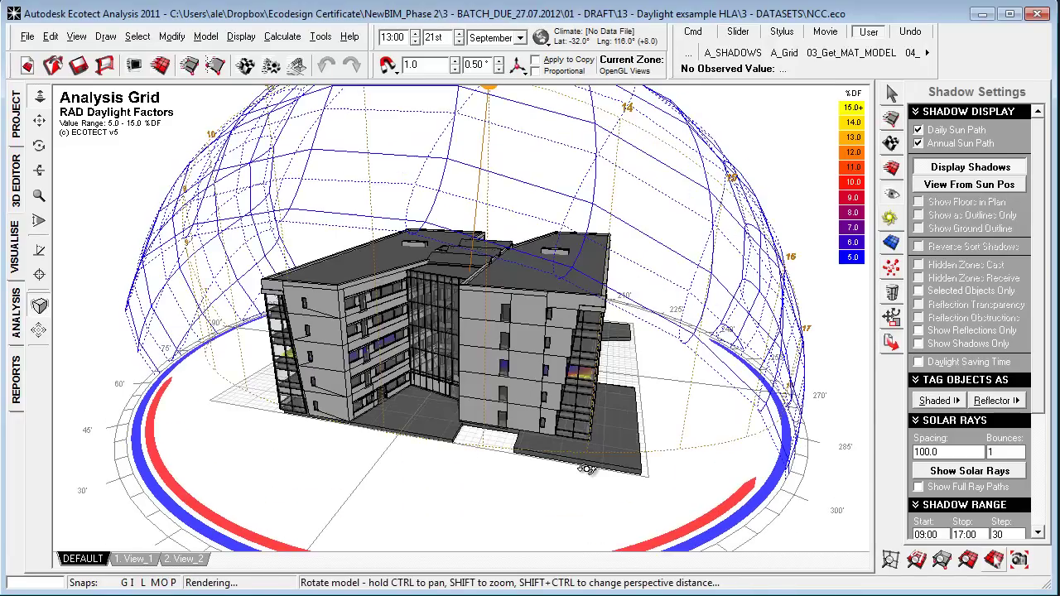
Cut the NCC building with a horizontal section, then select the analysis grid's 15.00 maximum value
{"action": "left_click", "coordinate": [891, 195]}
{"action": "left_click_drag", "start_coordinate": [1041, 230], "coordinate": [1025, 401]}
{"action": "scroll", "coordinate": [1025, 401], "scroll_direction": "up", "scroll_amount": 5}
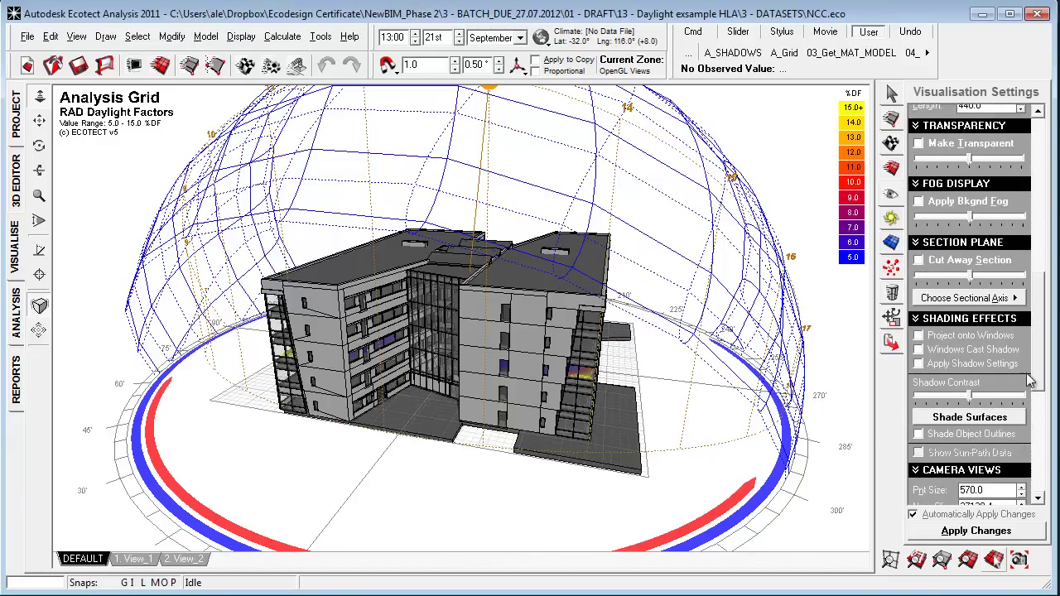
{"action": "left_click", "coordinate": [919, 342]}
{"action": "left_click", "coordinate": [974, 381]}
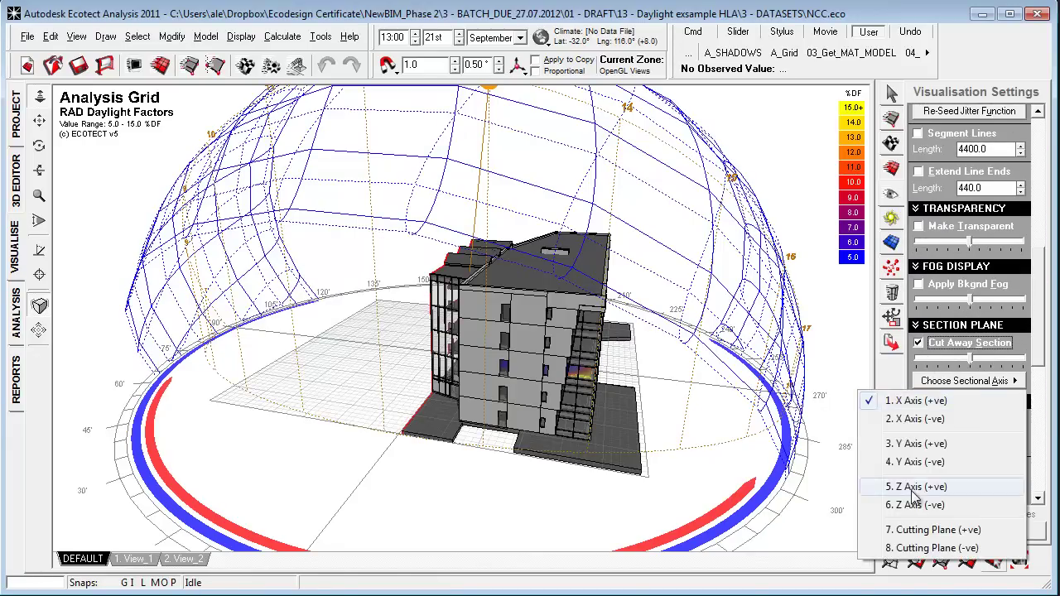
{"action": "left_click", "coordinate": [924, 534]}
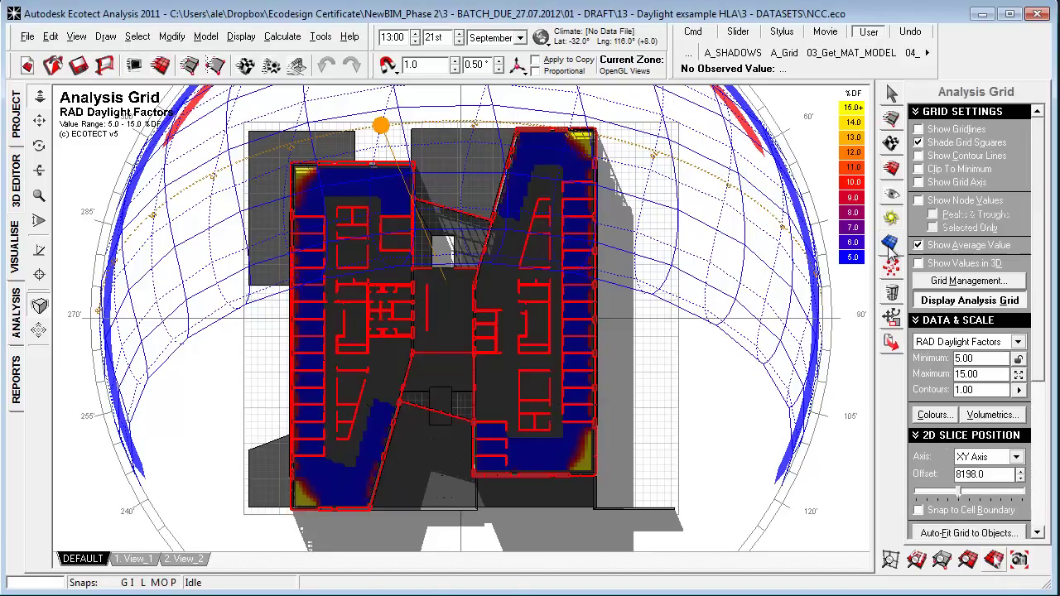
{"action": "left_click", "coordinate": [891, 243]}
{"action": "left_click_drag", "start_coordinate": [989, 374], "coordinate": [943, 379]}
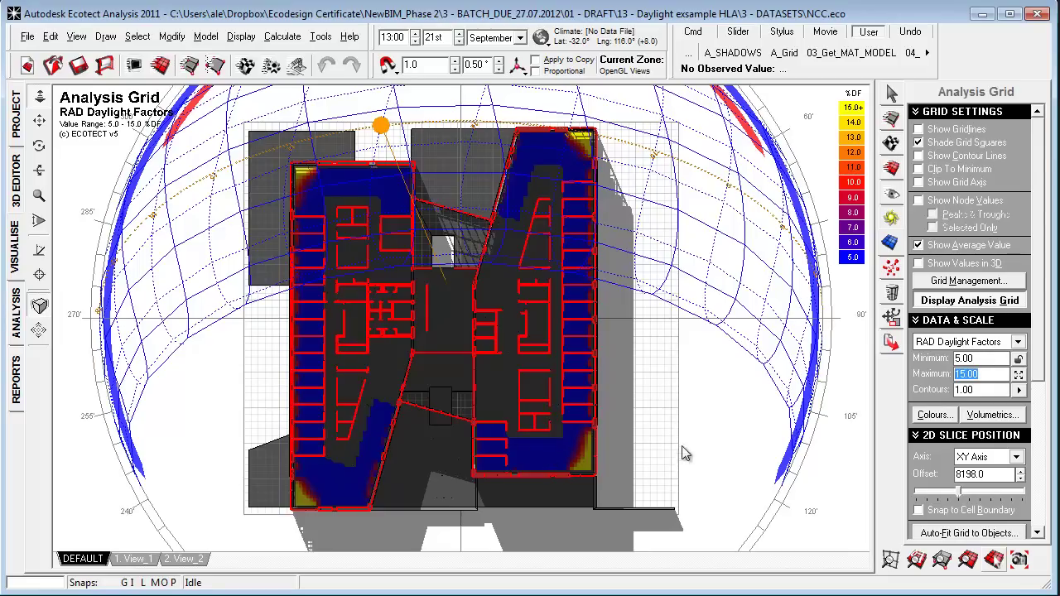